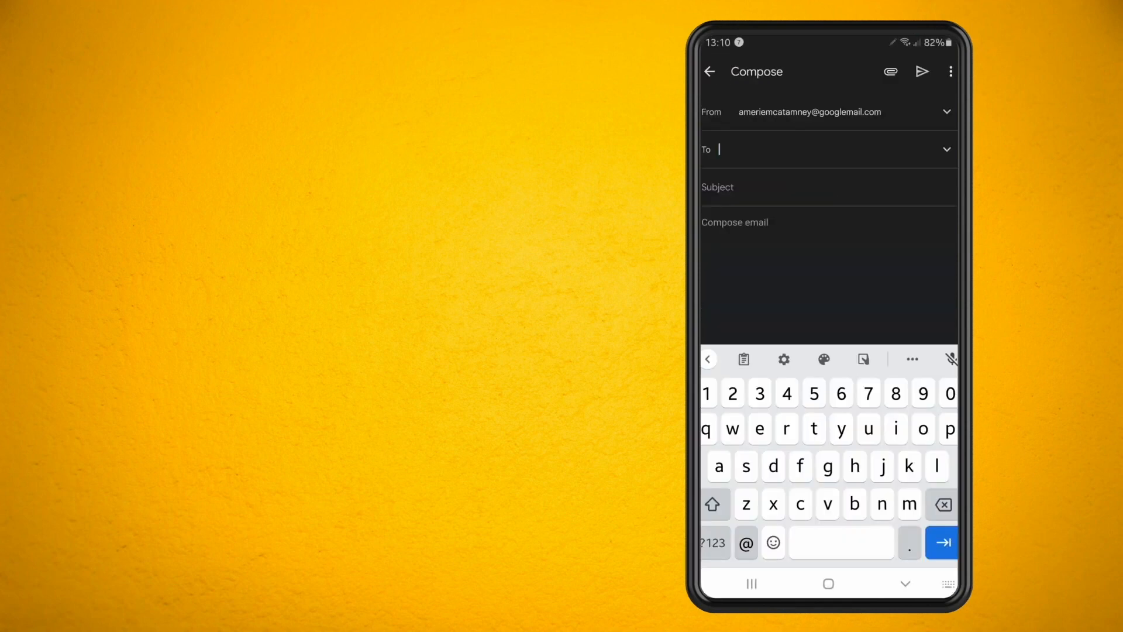
type("Hell")
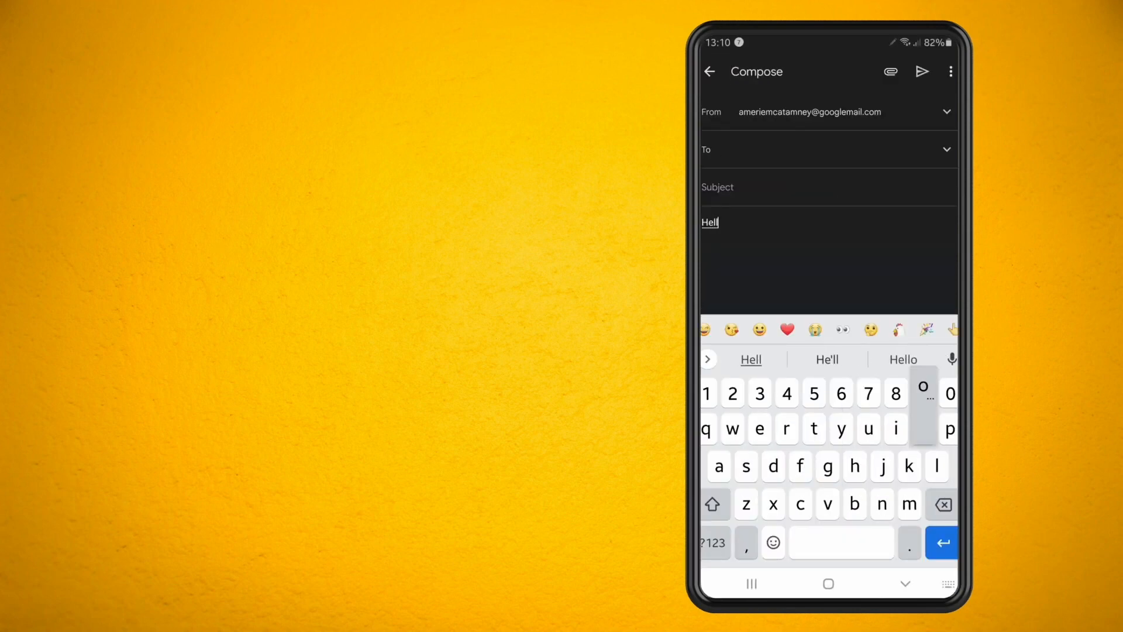
type("o how are you?")
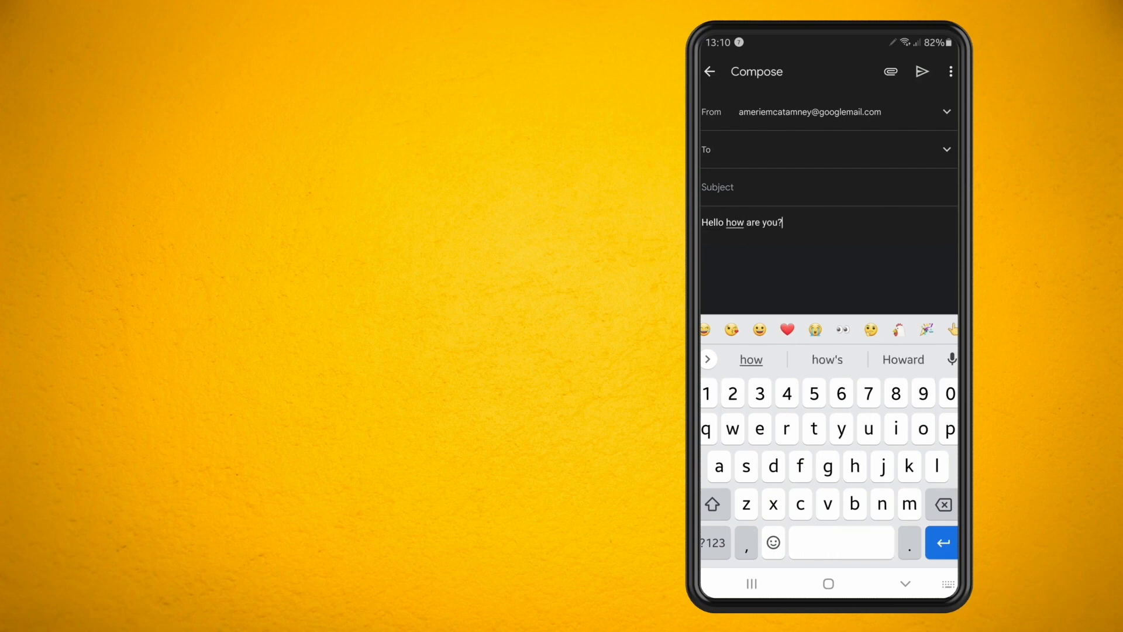
type(" I hav")
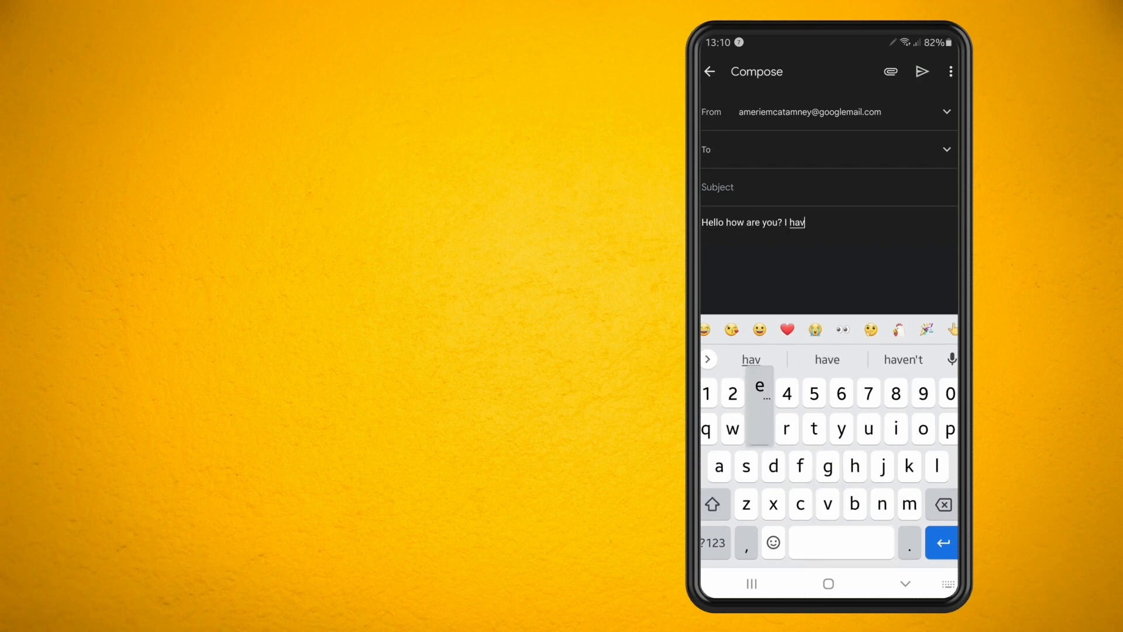
type("en't hea")
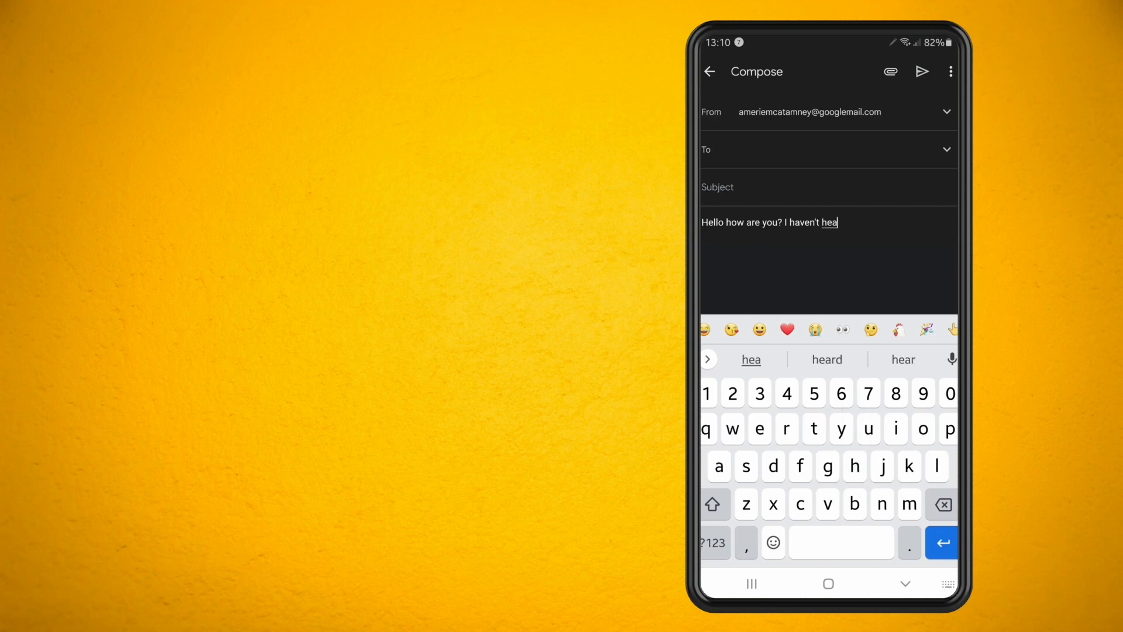
type("rd fro")
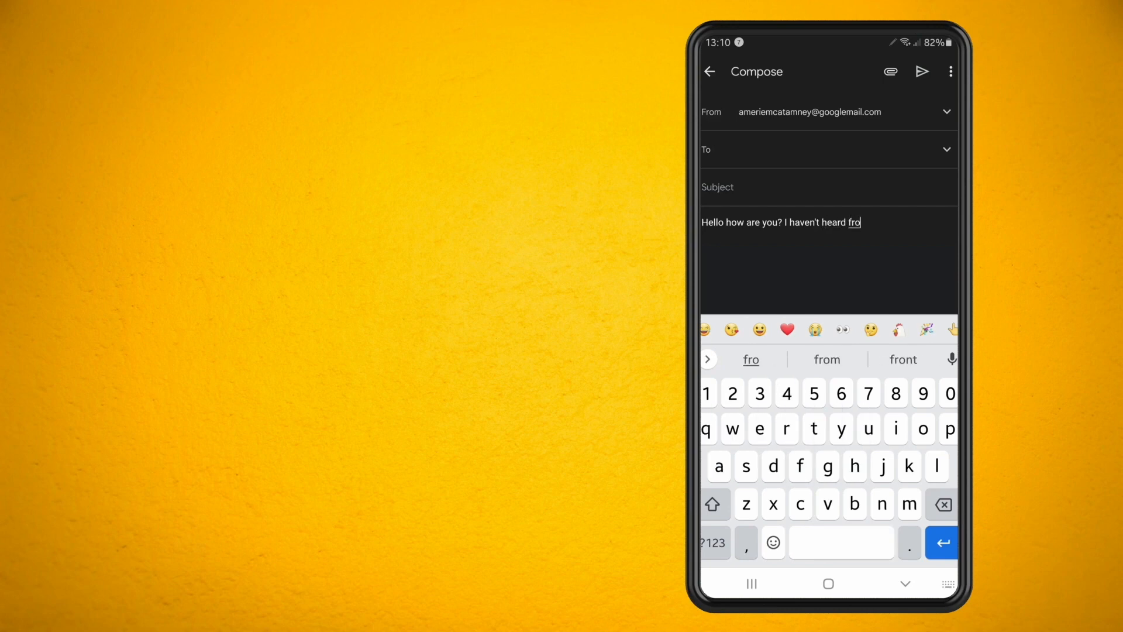
type("m ")
type(" i")
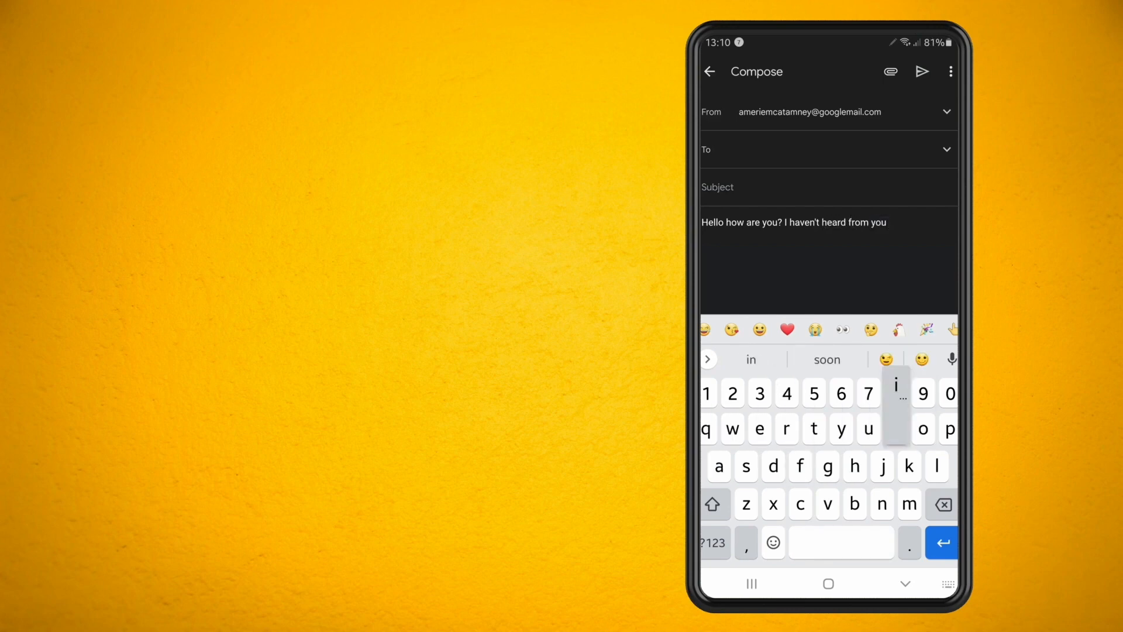
type("n a while")
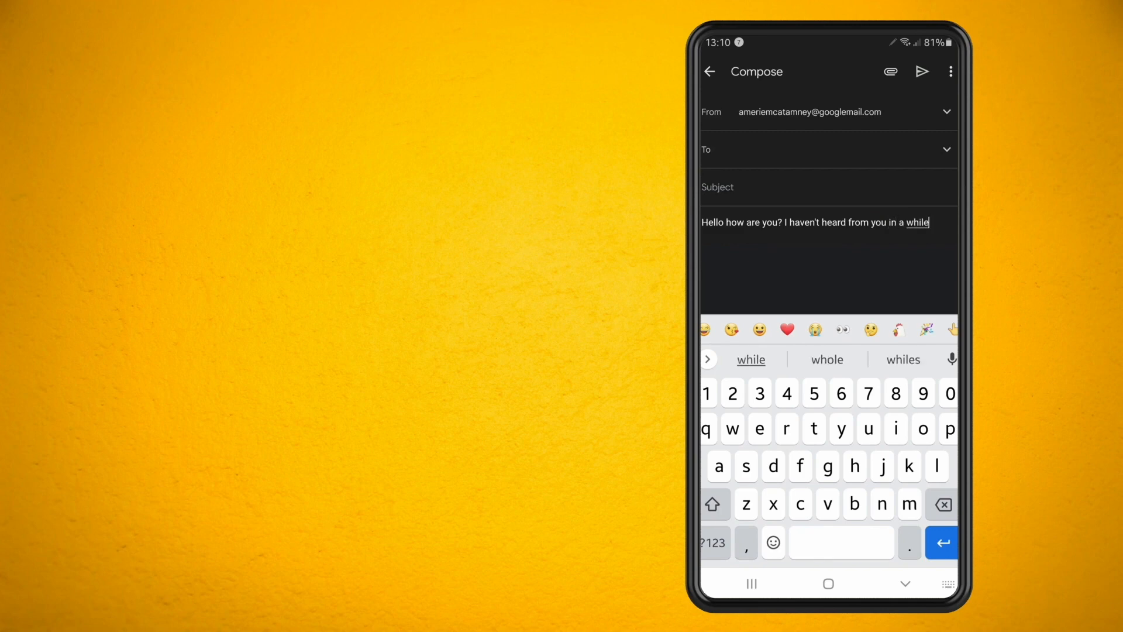
type(". I ho")
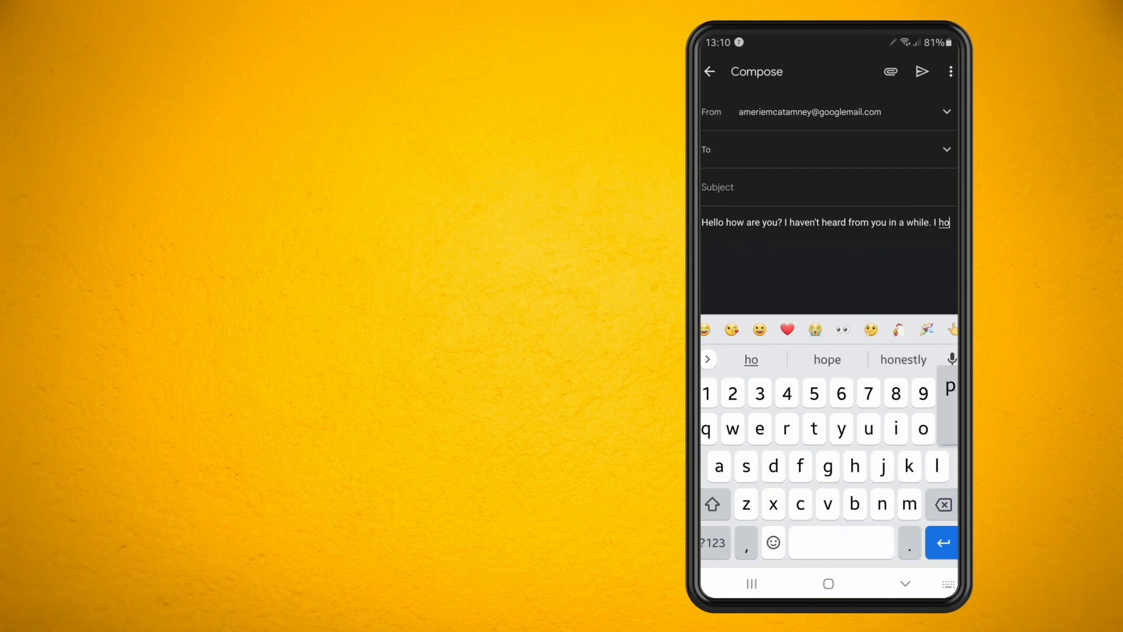
type("pe you")
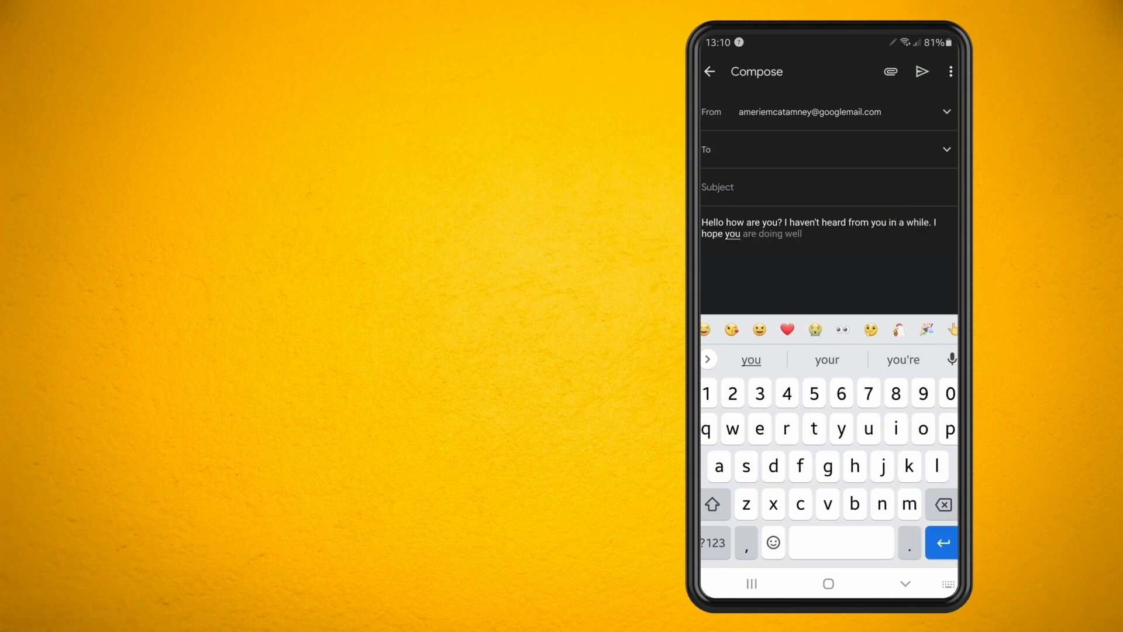
type(",")
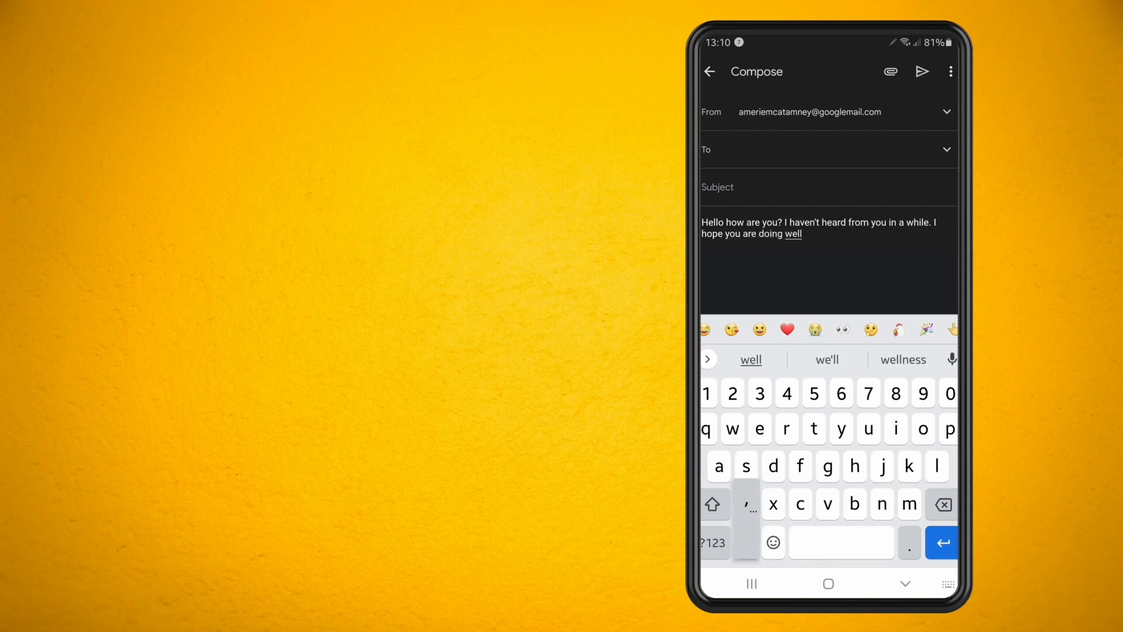
type(" so kus")
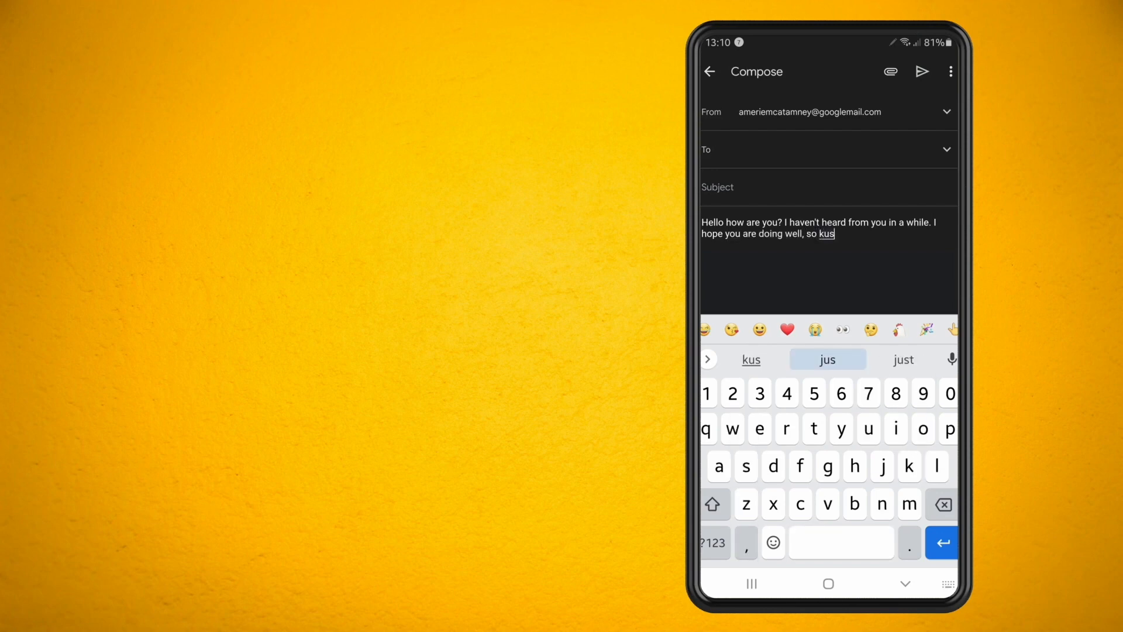
key("BackSpace")
key("BackSpace")
key("BackSpace")
type("just ")
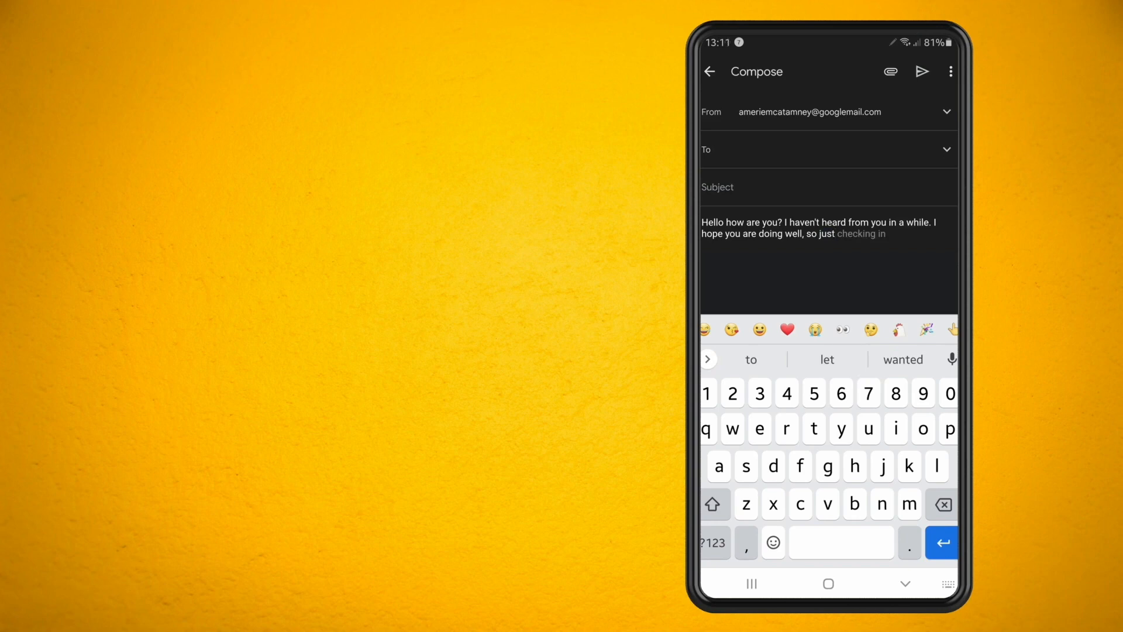
type(".")
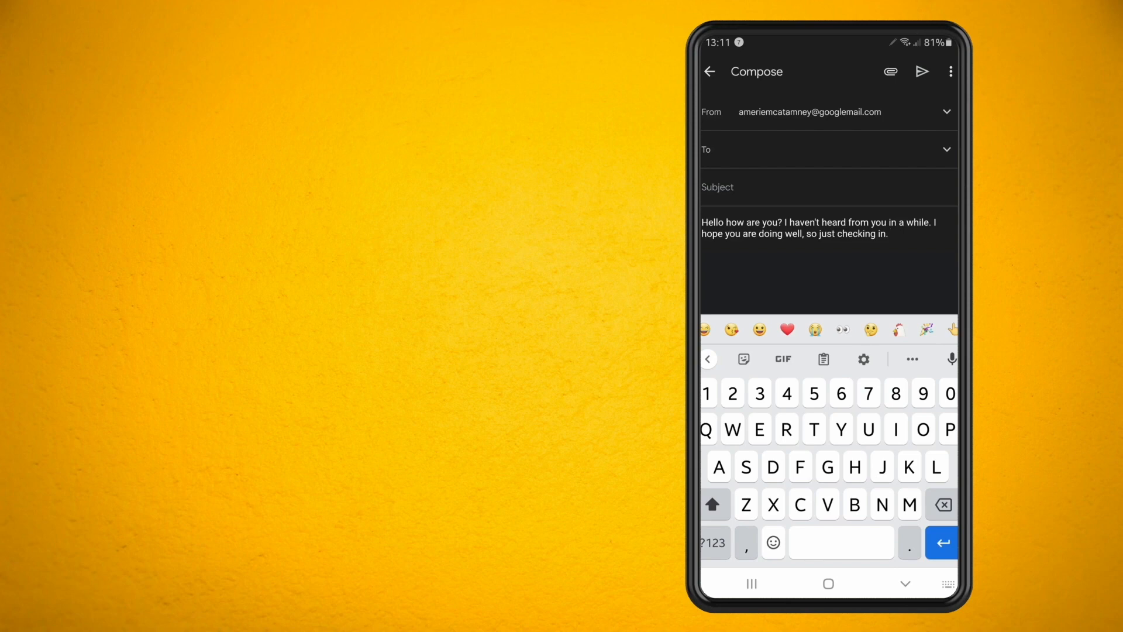
Leave the composed email so Gmail keeps it as a draft and returns to the inbox
left_click(710, 71)
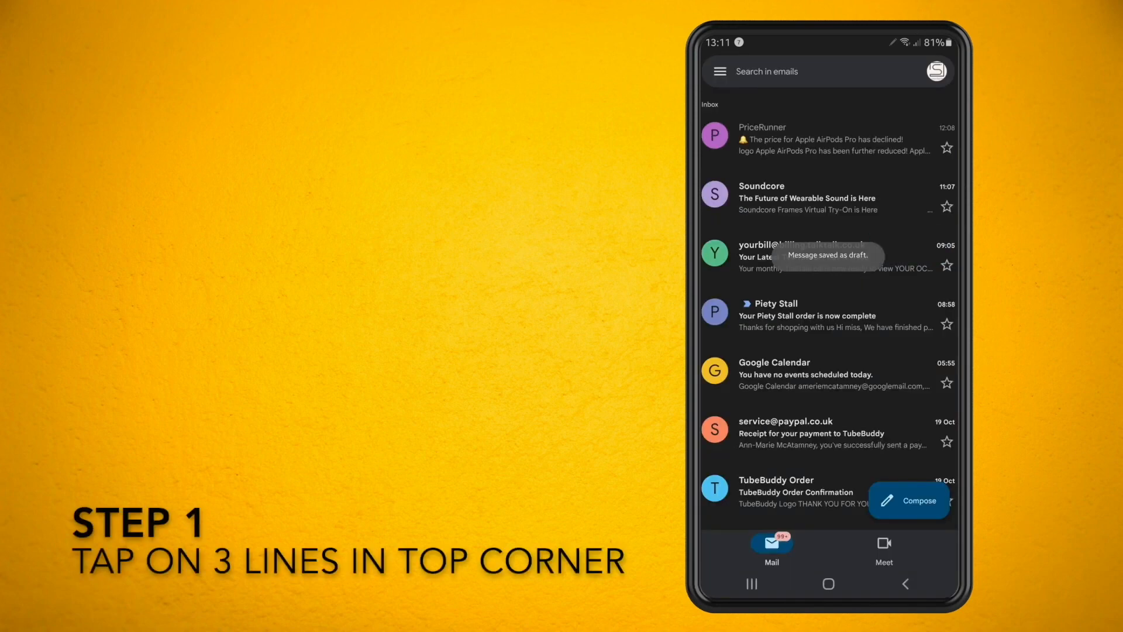
Go from the side menu into Gmail Settings and into this email account's settings
left_click(719, 71)
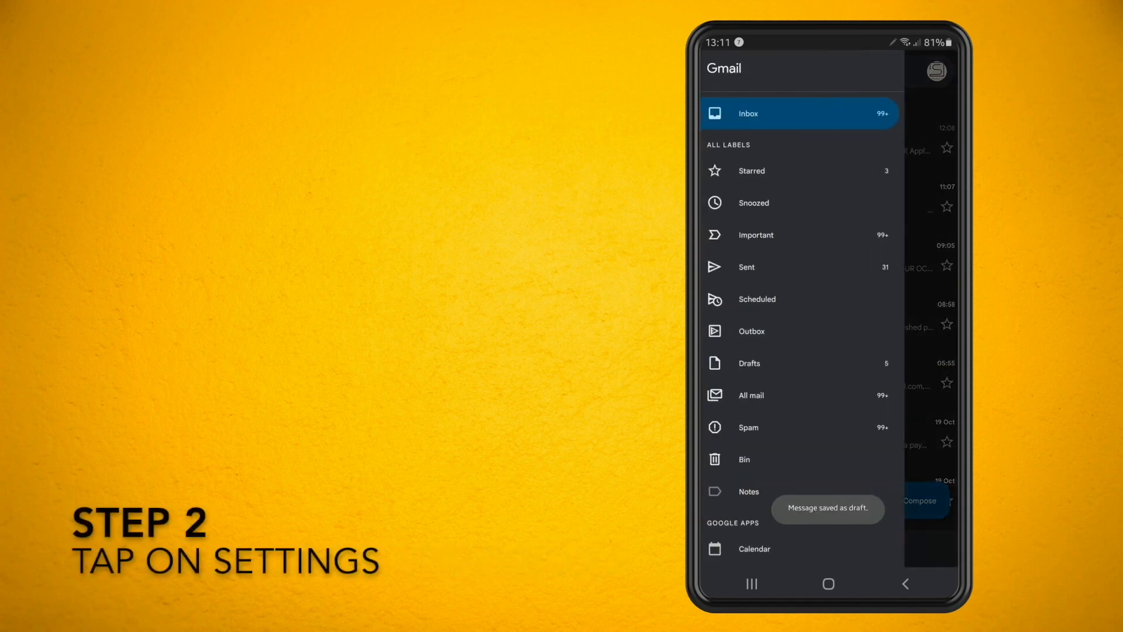
scroll(802, 352, "down", 3)
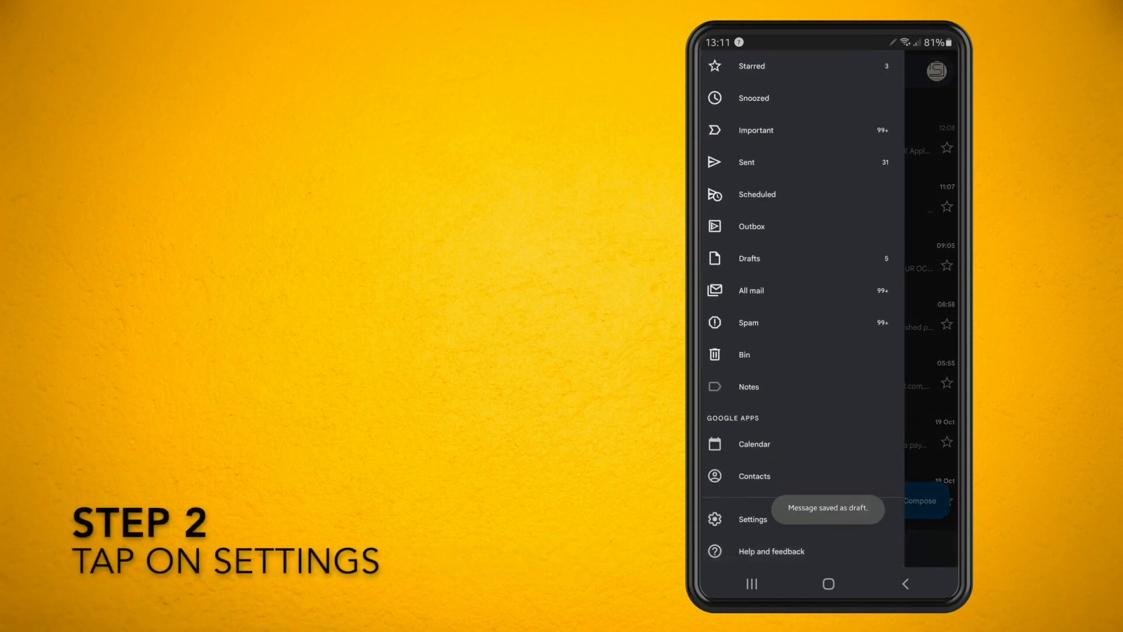
left_click(753, 518)
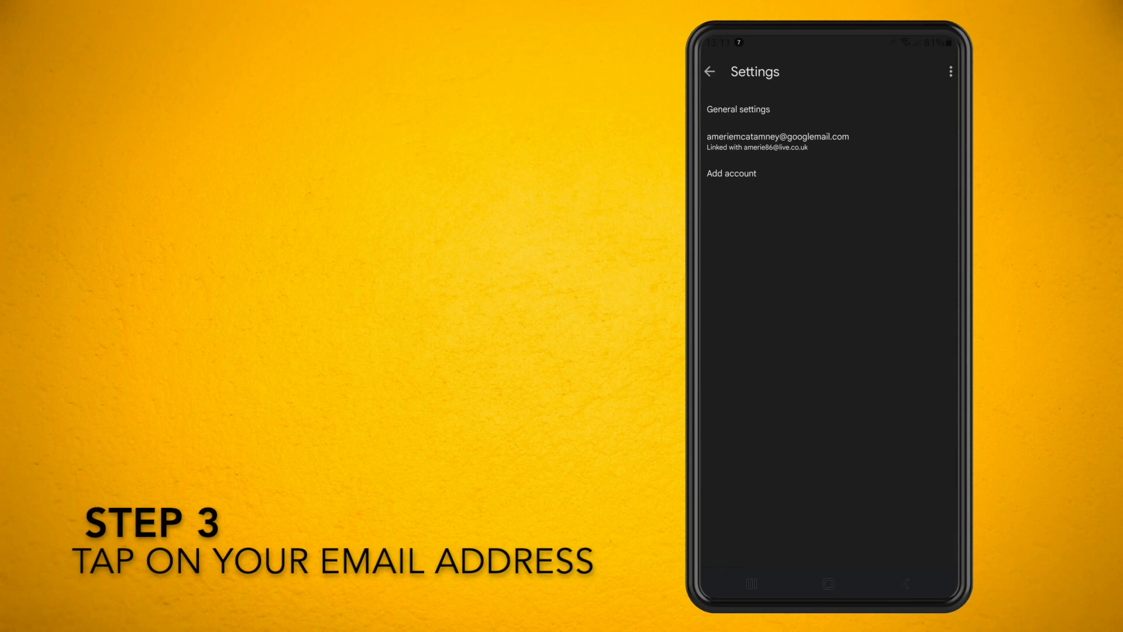
left_click(777, 141)
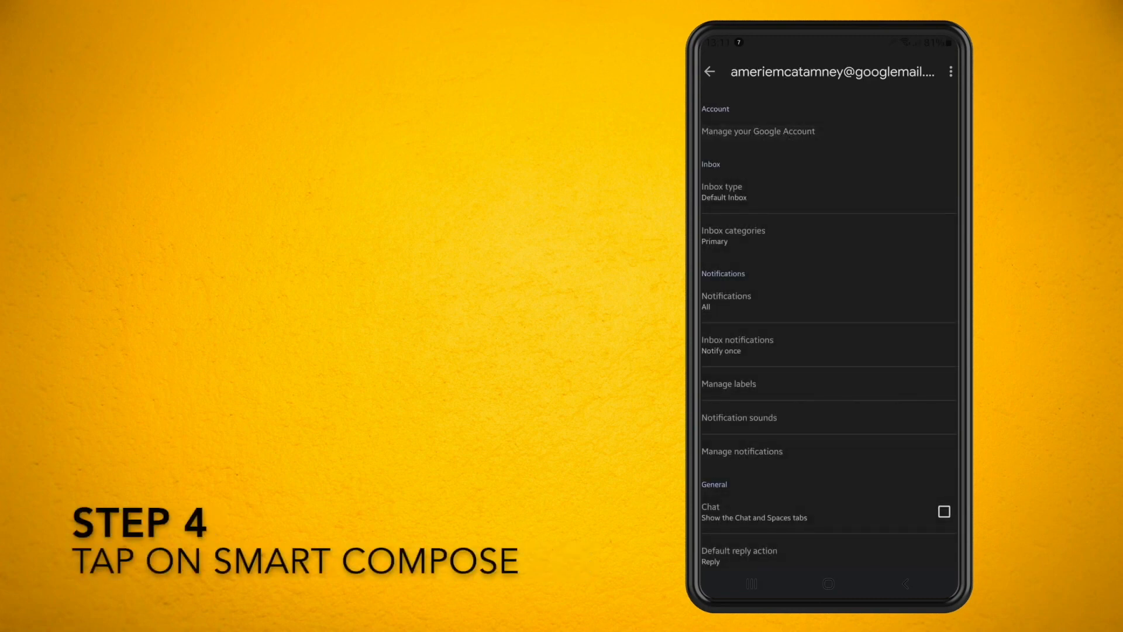
scroll(828, 351, "down", 5)
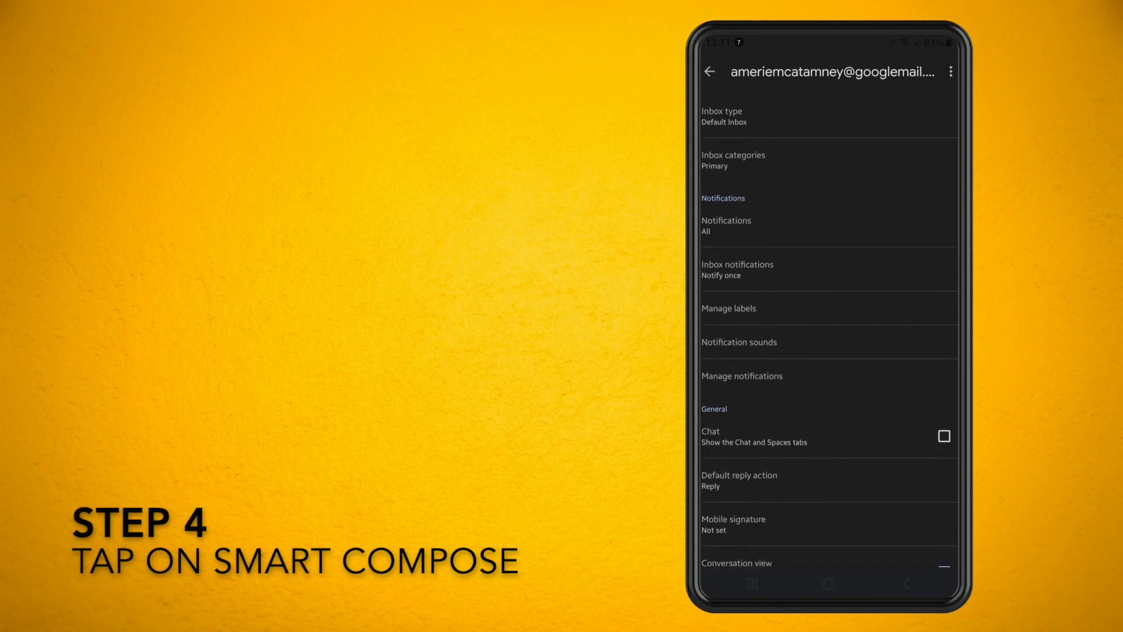
scroll(828, 440, "down", 3)
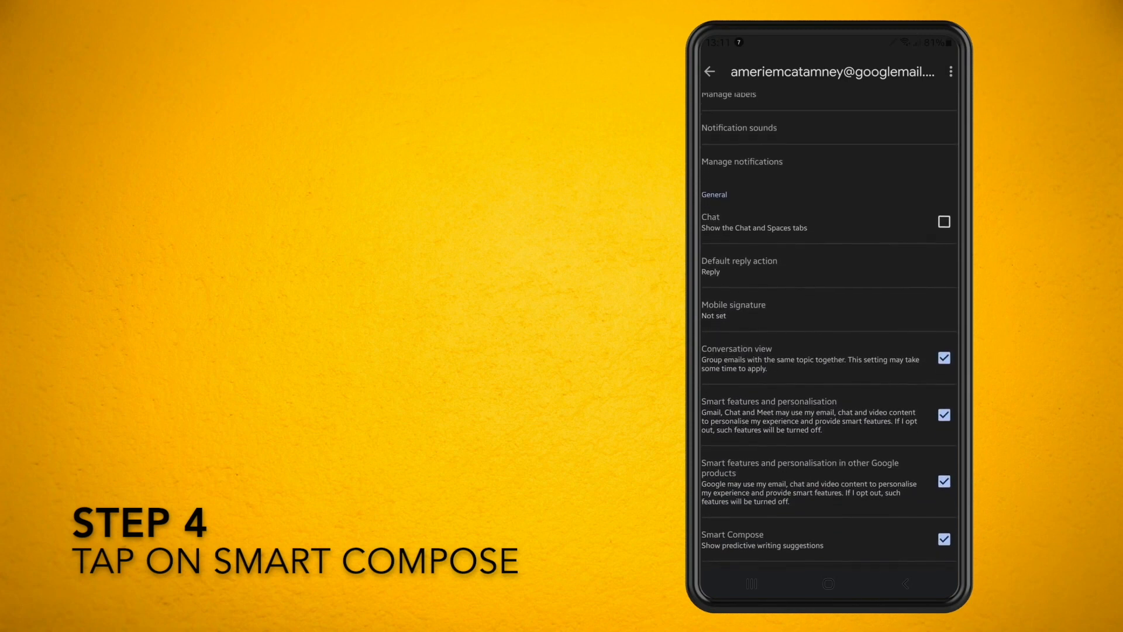
scroll(829, 395, "down", 4)
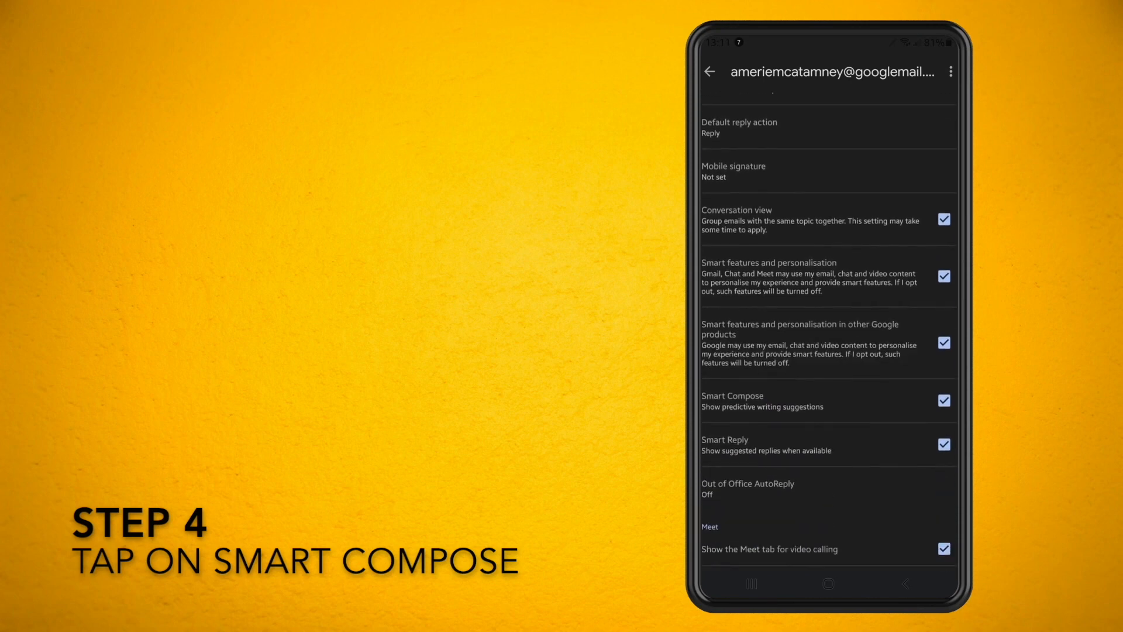
Toggle the Smart Compose checkbox off and back on so it ends up enabled
left_click(817, 399)
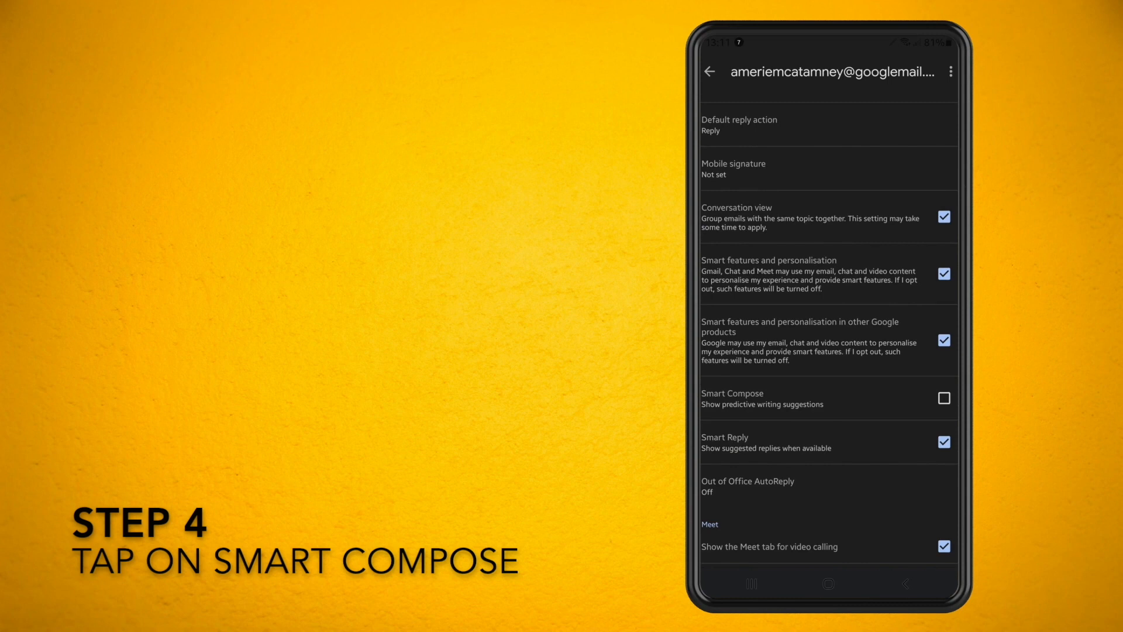
left_click(816, 398)
scroll(828, 351, "down", 2)
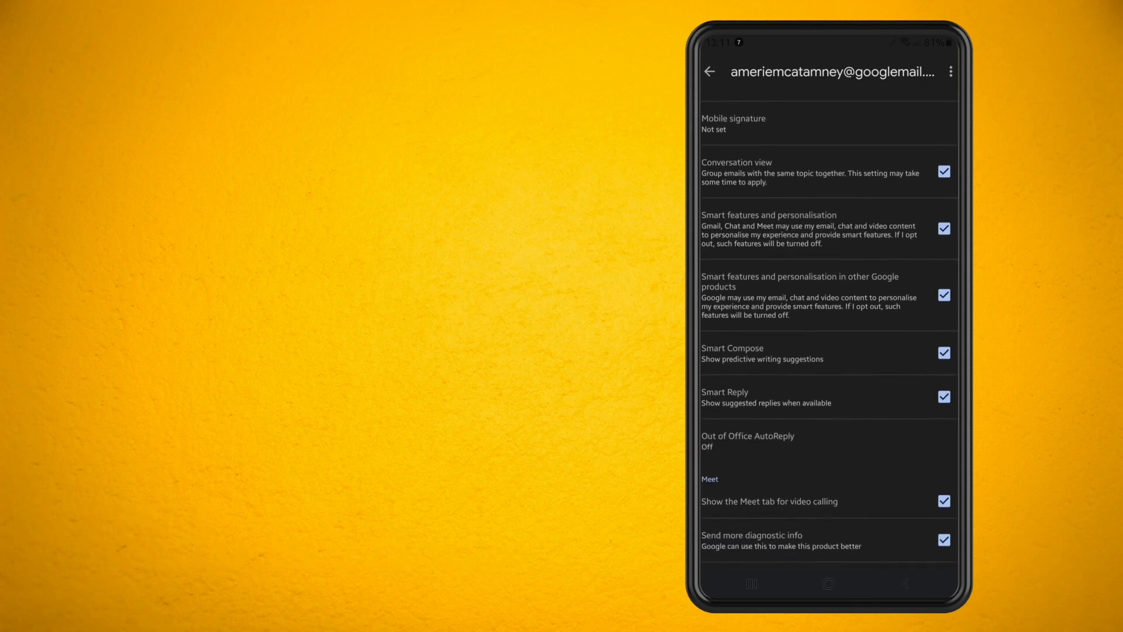
scroll(829, 350, "down", 1)
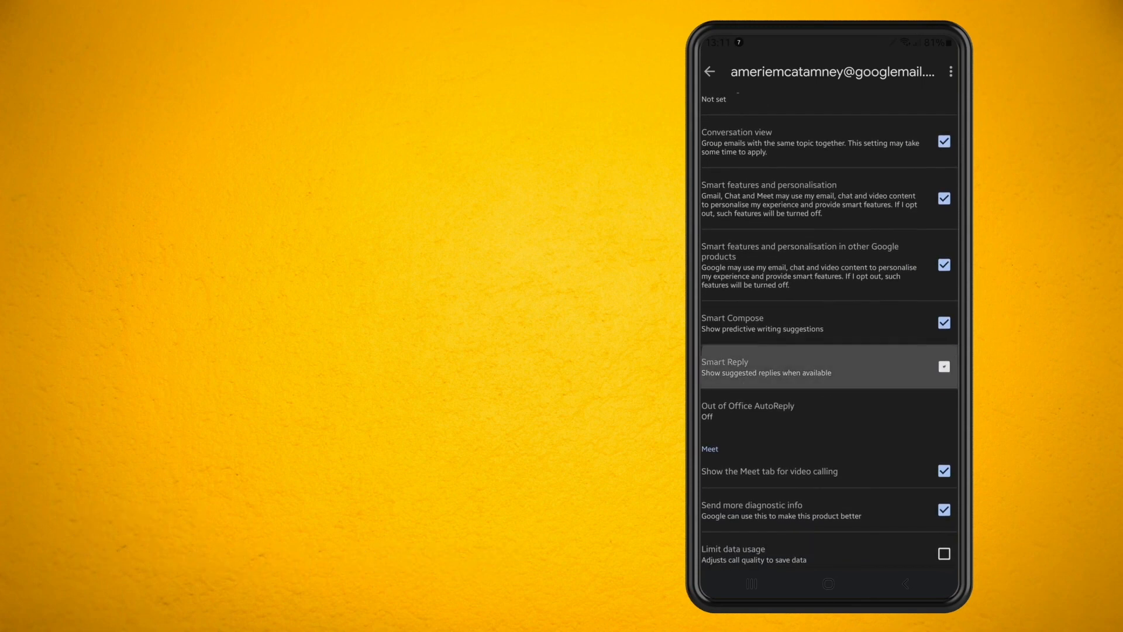